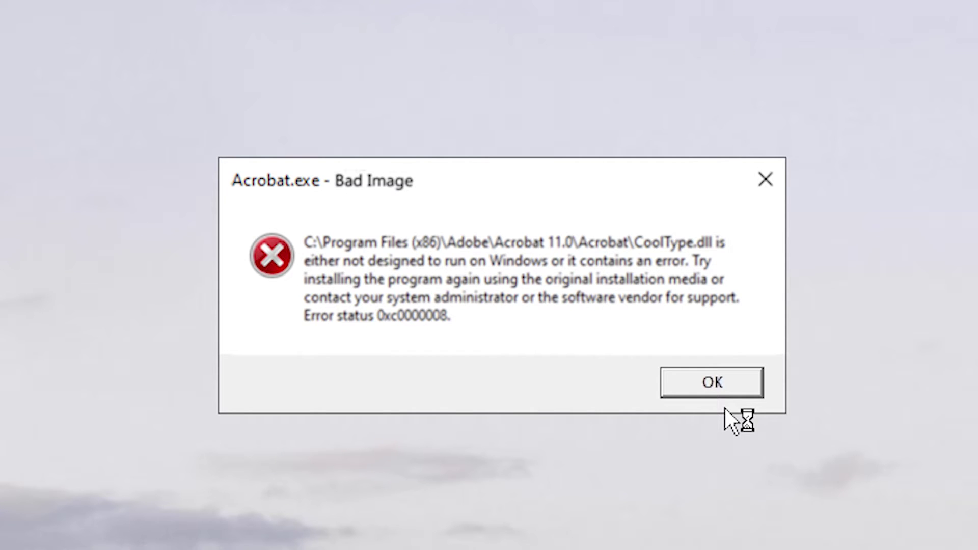
Dismiss the Acrobat CoolType.dll Bad Image error message
left_click(718, 384)
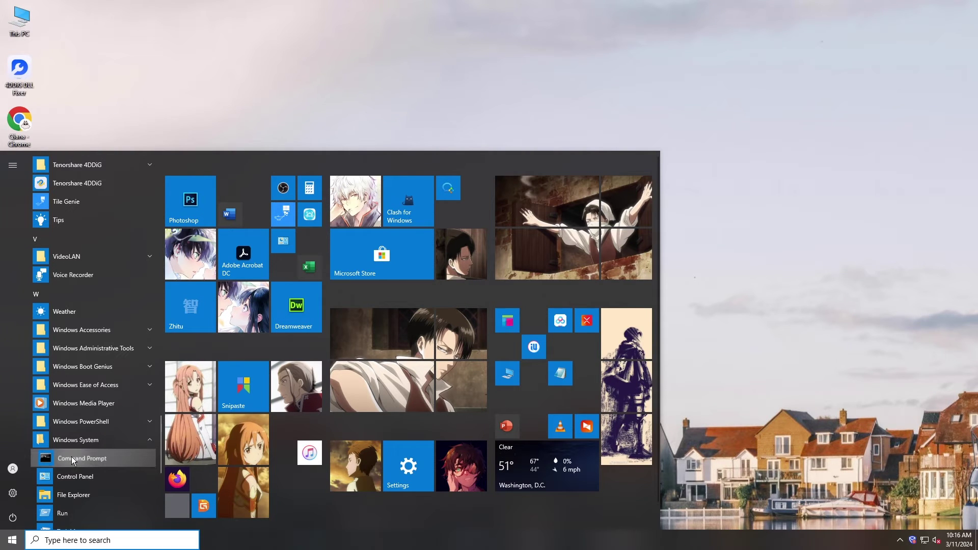
Launch Command Prompt from the Start menu with Run as administrator
right_click(72, 461)
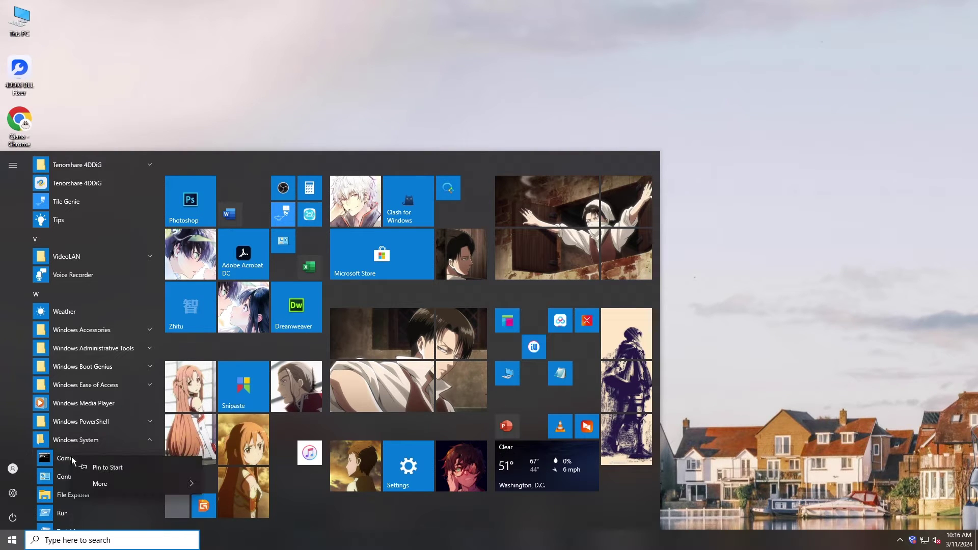
mouse_move(153, 484)
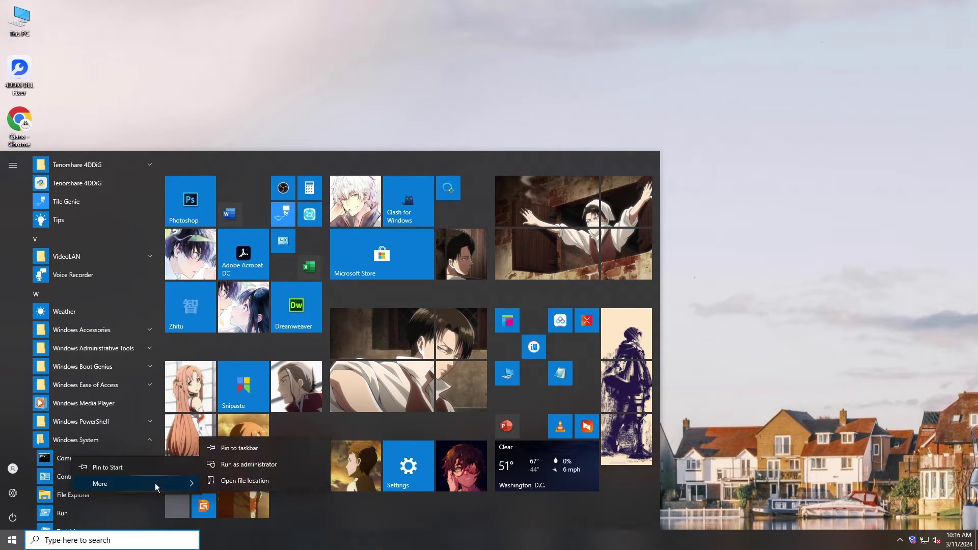
left_click(249, 461)
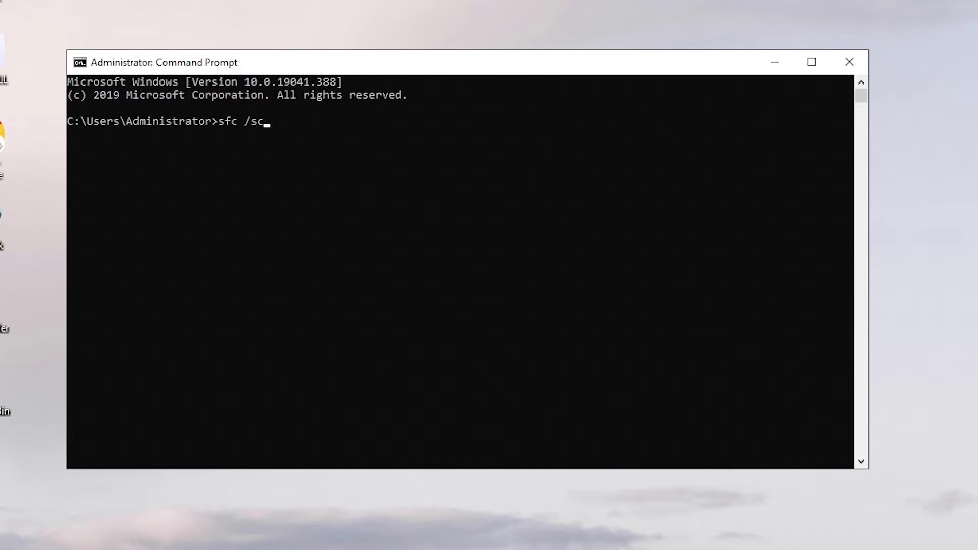
Run sfc /scannow in the elevated Command Prompt to check system files
type("w")
key("Return")
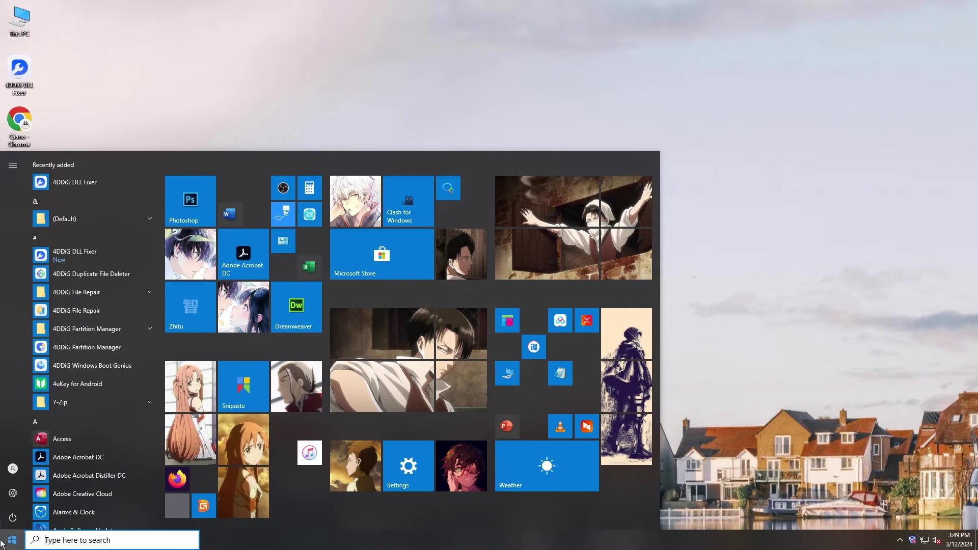
Go to Apps & features in Settings and inspect the Visual C++ 2005 and 2008 x64 entries
left_click(19, 491)
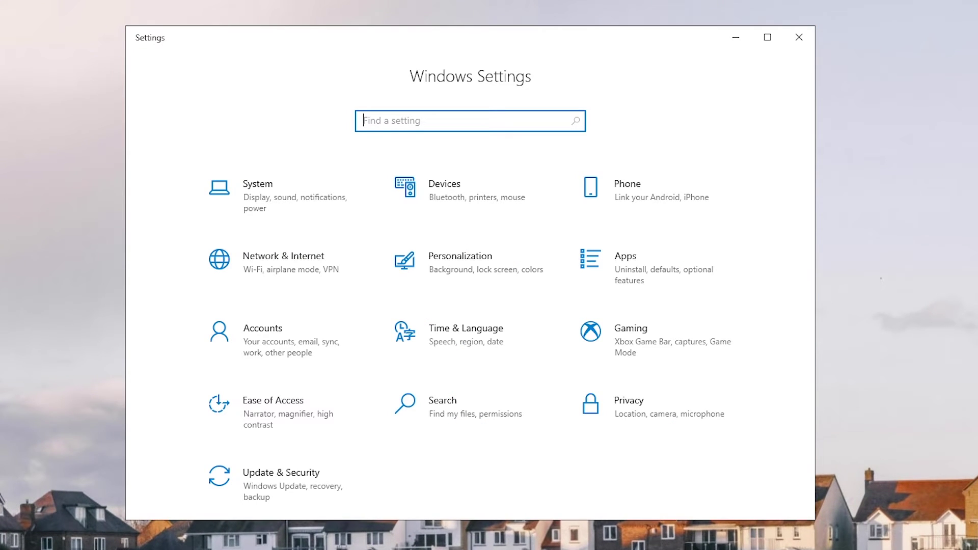
left_click(627, 280)
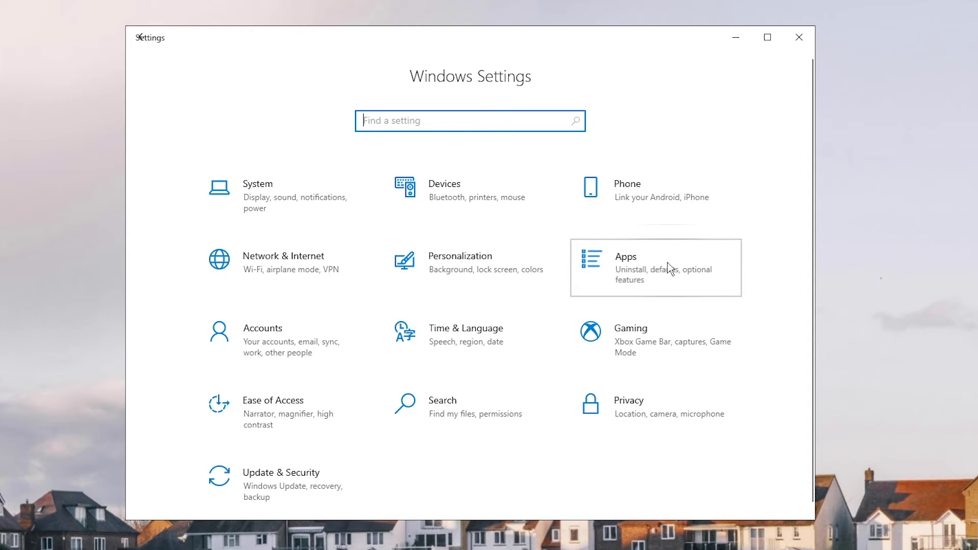
scroll(667, 262, "down", 4)
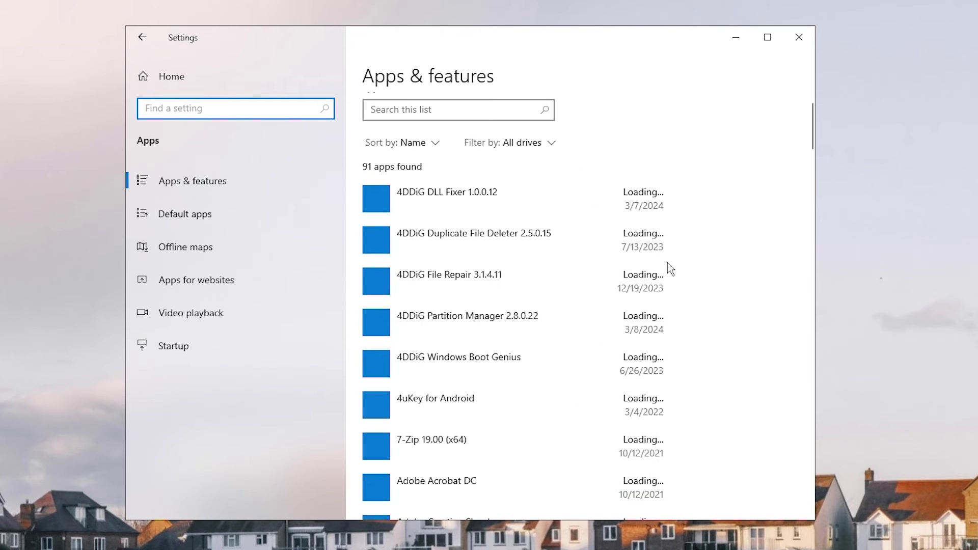
scroll(669, 269, "down", 10)
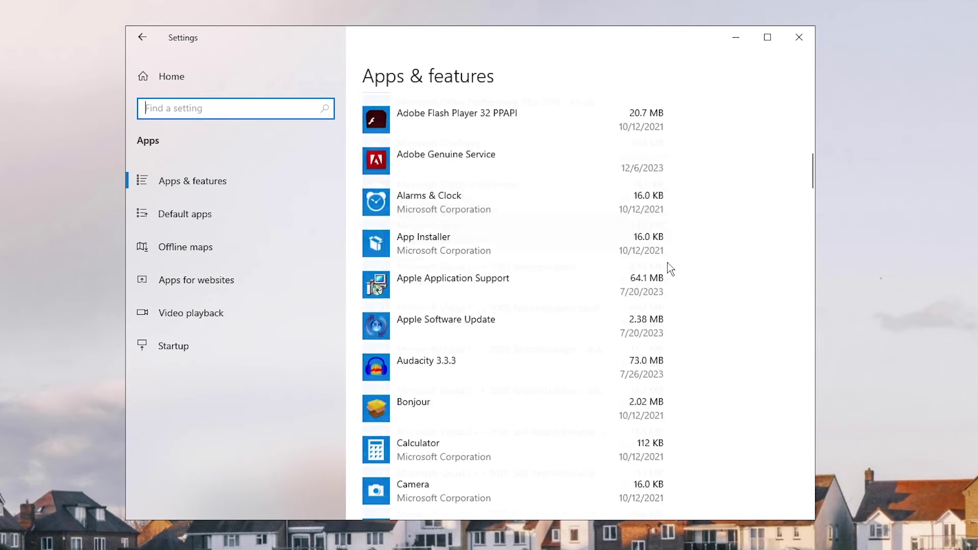
left_click(475, 234)
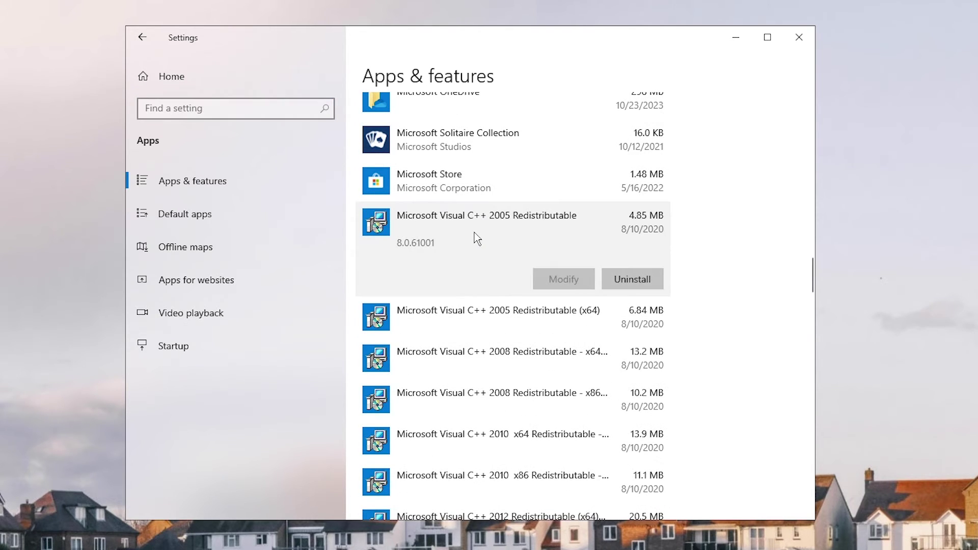
left_click(512, 322)
left_click(528, 356)
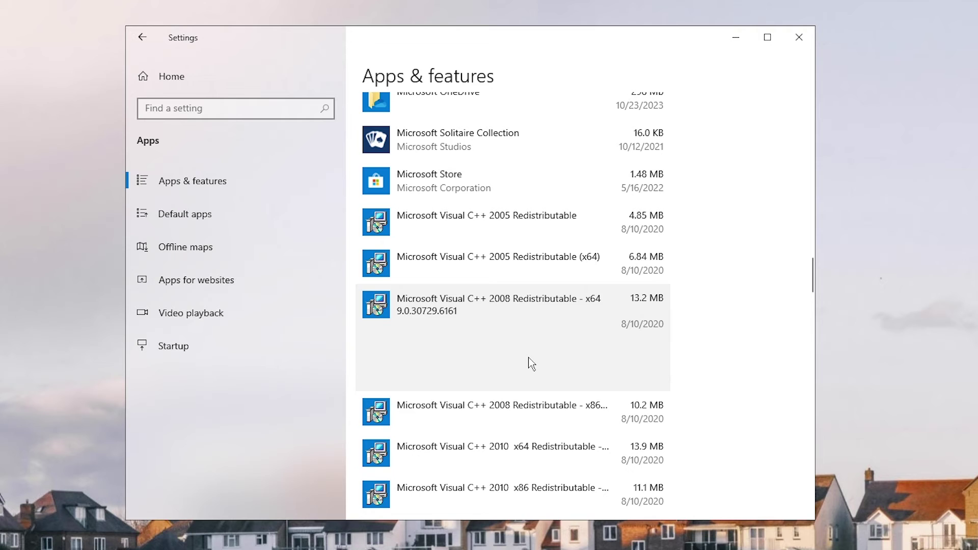
Inspect the Visual C++ 2008 x86 and 2010 redistributable entries
scroll(559, 345, "down", 2)
left_click(573, 337)
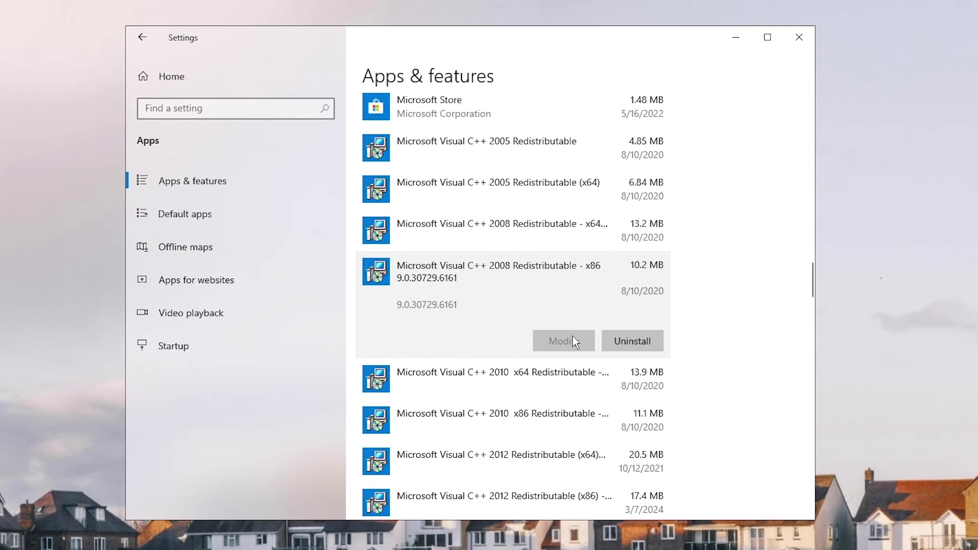
scroll(575, 342, "down", 2)
left_click(609, 298)
left_click(560, 357)
scroll(560, 355, "down", 2)
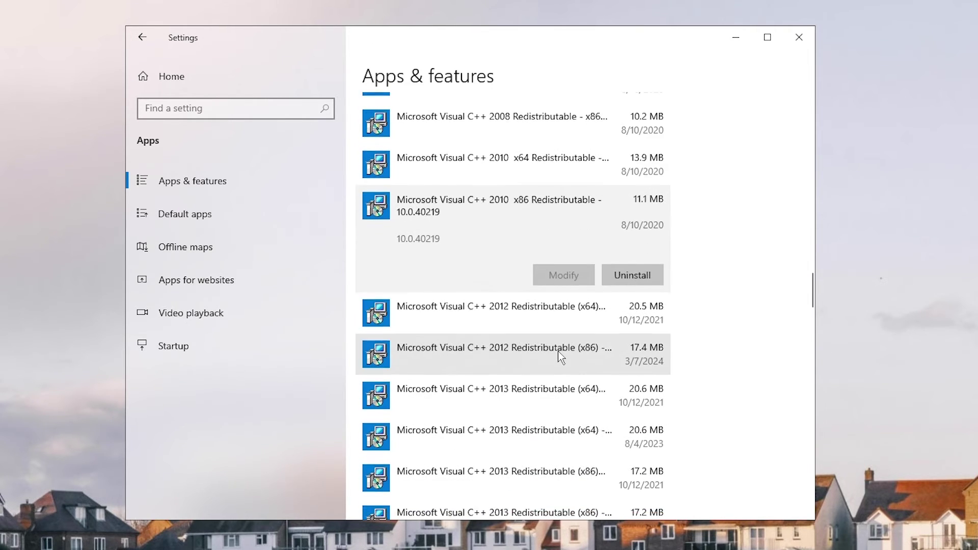
Repair the Visual C++ 2012 (x64) redistributable until Setup Successful appears
left_click(586, 306)
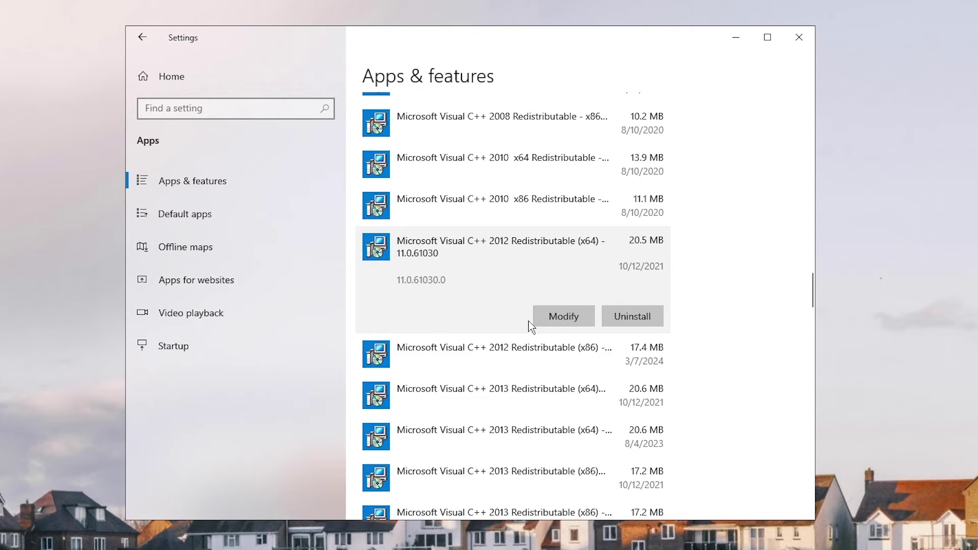
left_click(583, 316)
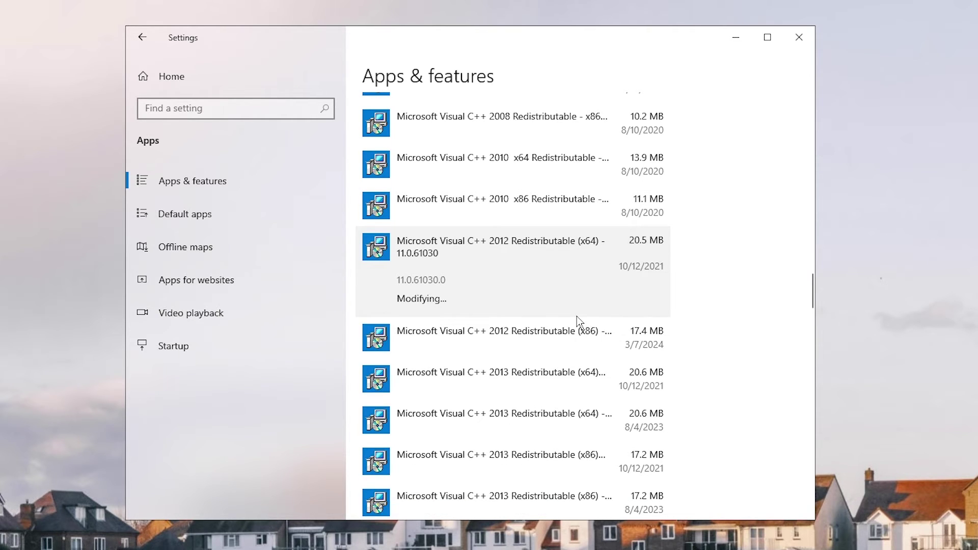
left_click(637, 349)
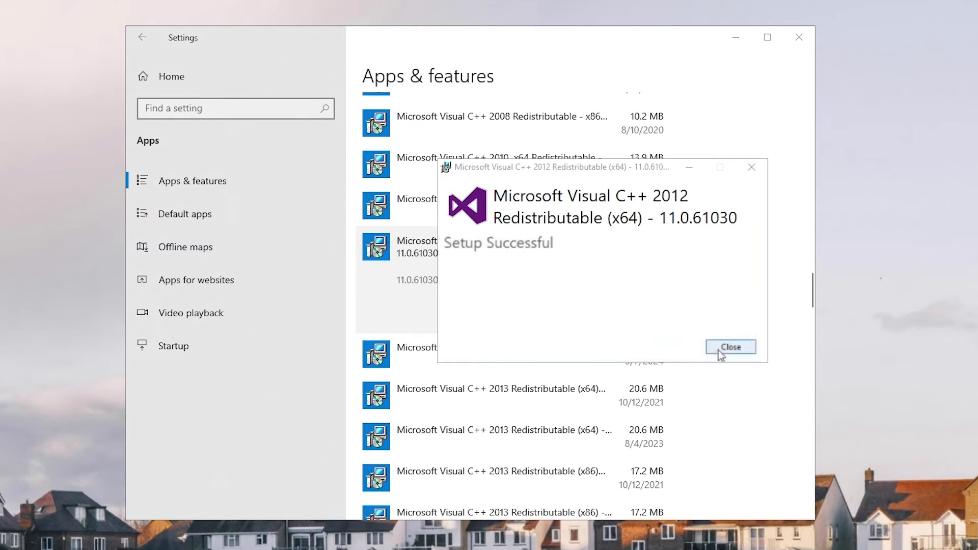
left_click(719, 350)
Repair the Visual C++ 2015-2022 (x86) redistributable
left_click(545, 365)
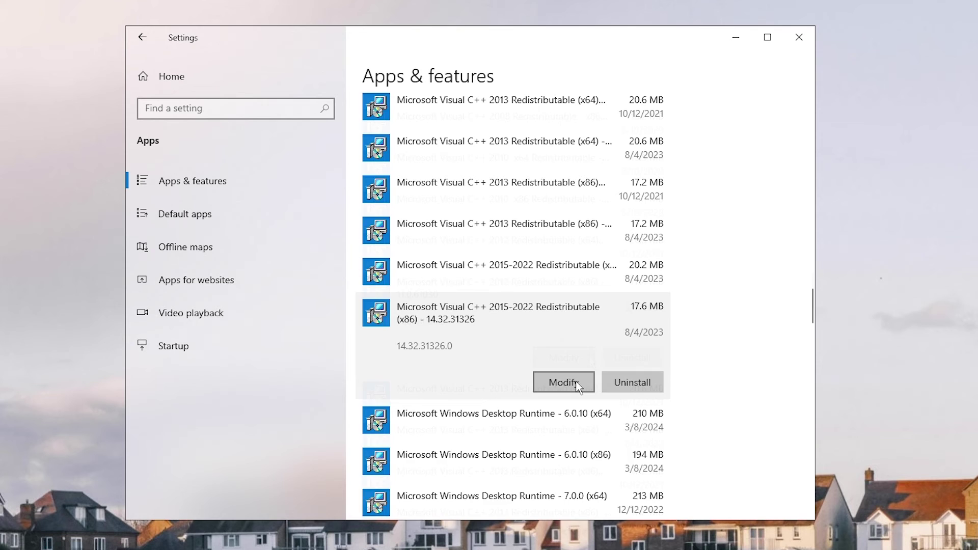
left_click(575, 381)
left_click(644, 351)
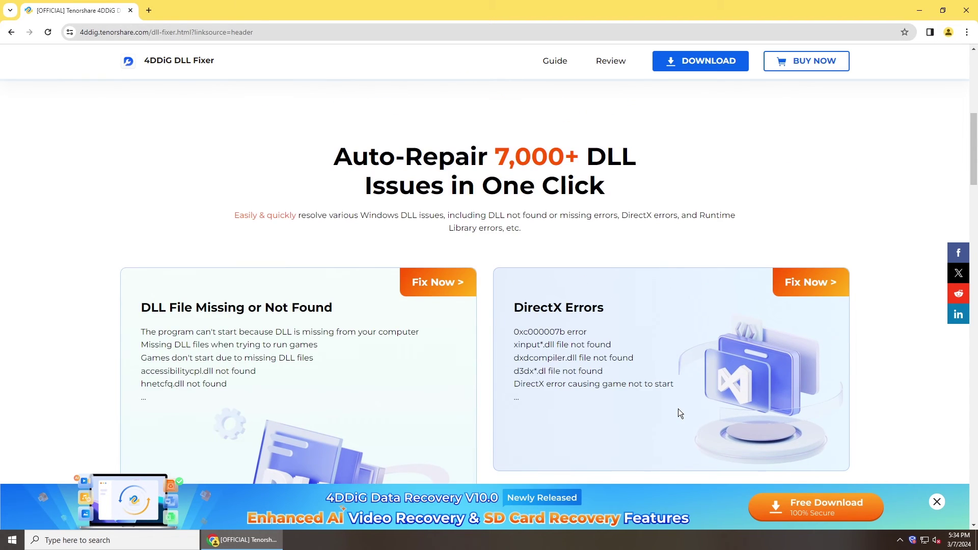
scroll(678, 409, "up", 4)
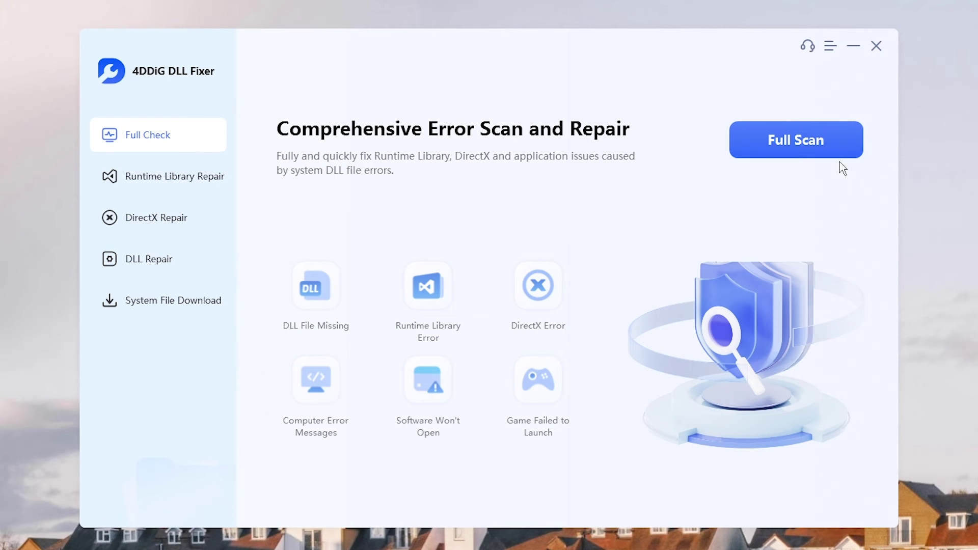
Run a Full Scan in 4DDiG DLL Fixer and repair all 18 found problems
left_click(833, 138)
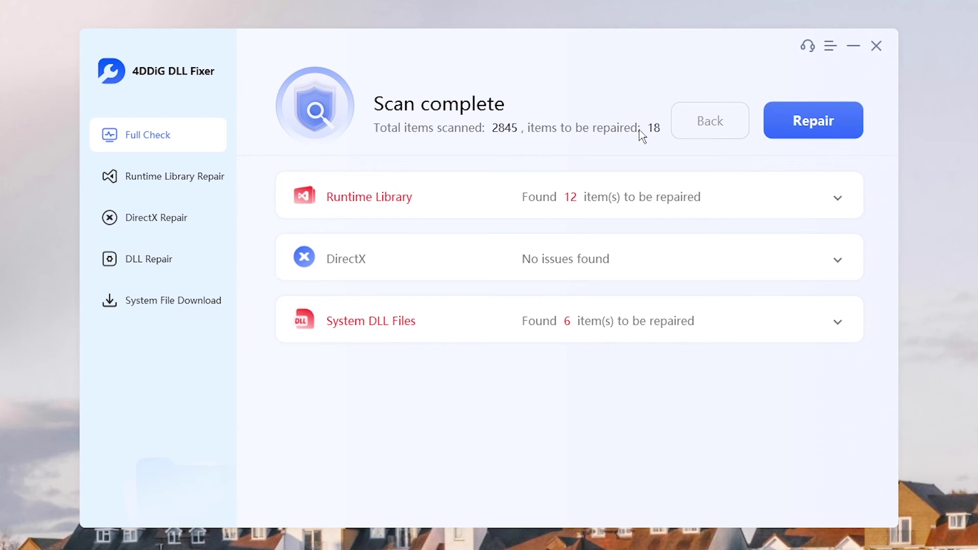
left_click(851, 120)
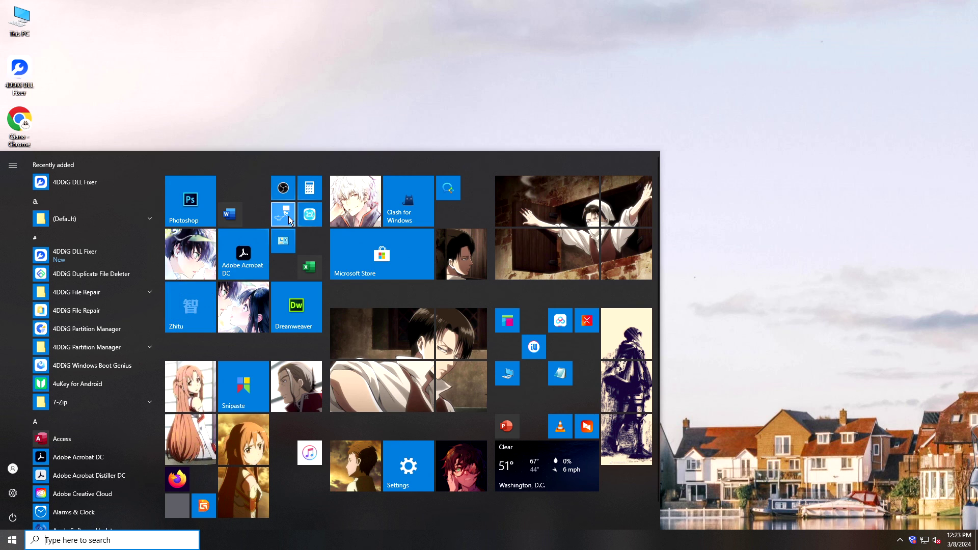
Launch Adobe Acrobat DC and select the recent 5-Best-WordPress-Podcasting-Plugins PDF
left_click(238, 259)
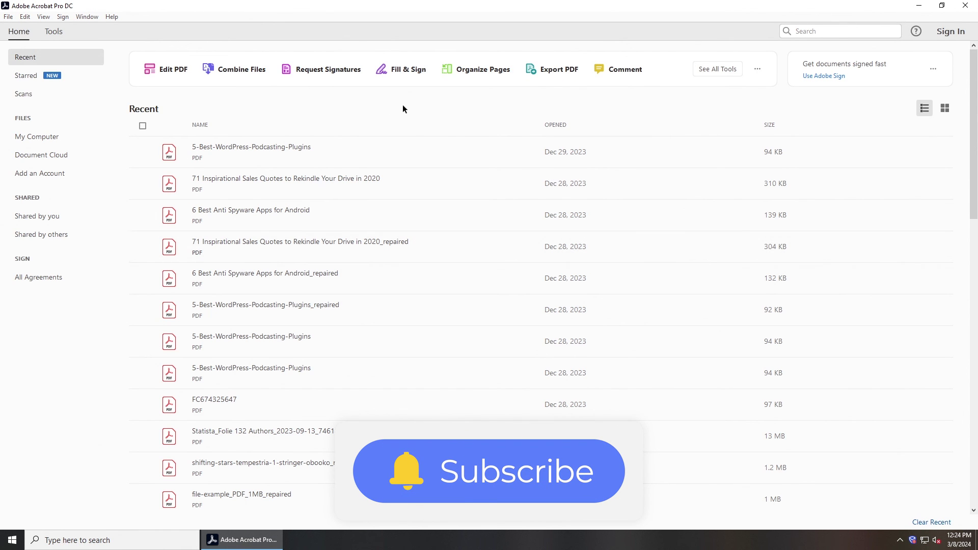
left_click(411, 162)
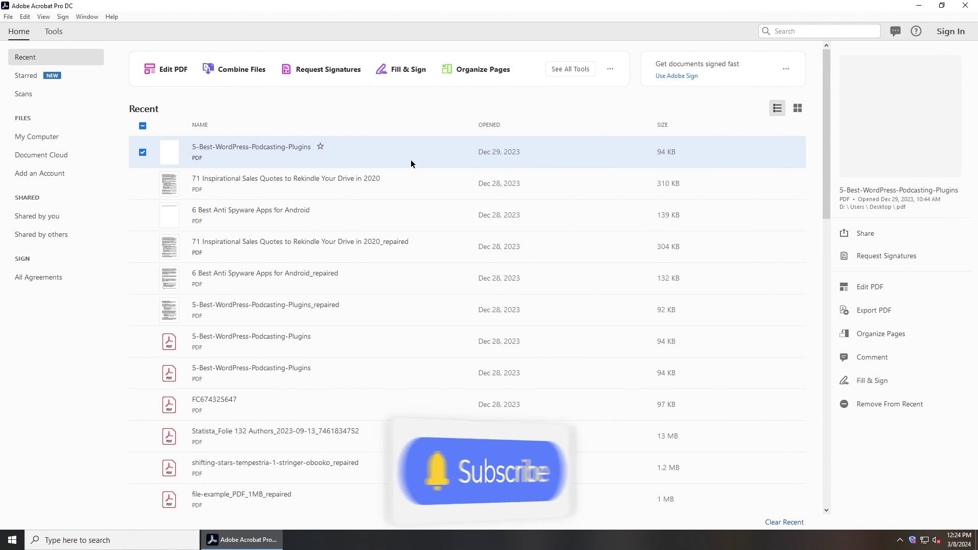